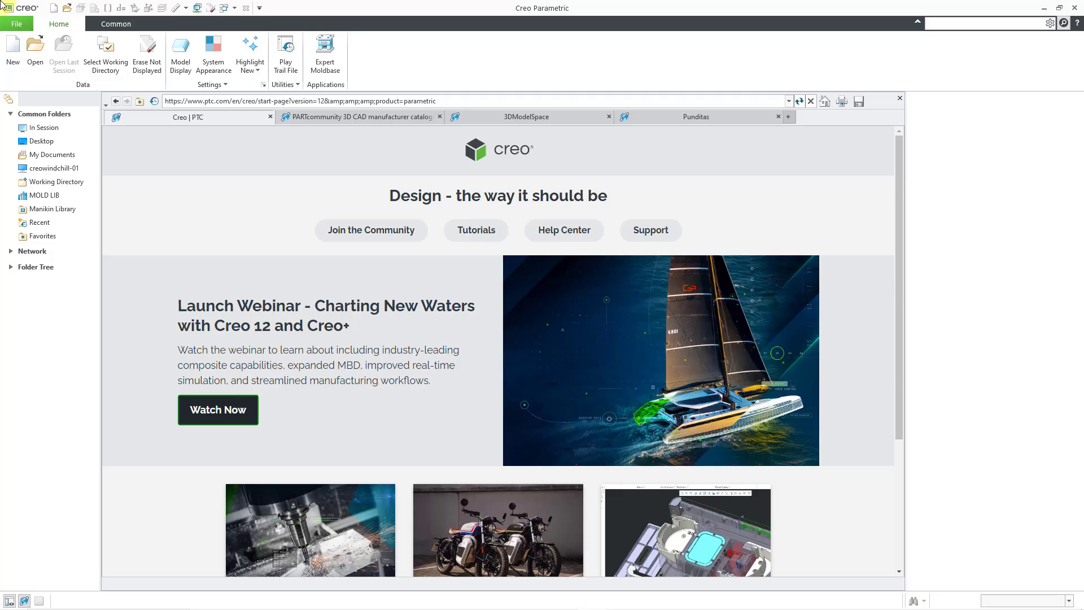
Step: Open F40.STEP from the F40_MOTOR folder for import, filtering the file type to STEP
left_click(40, 56)
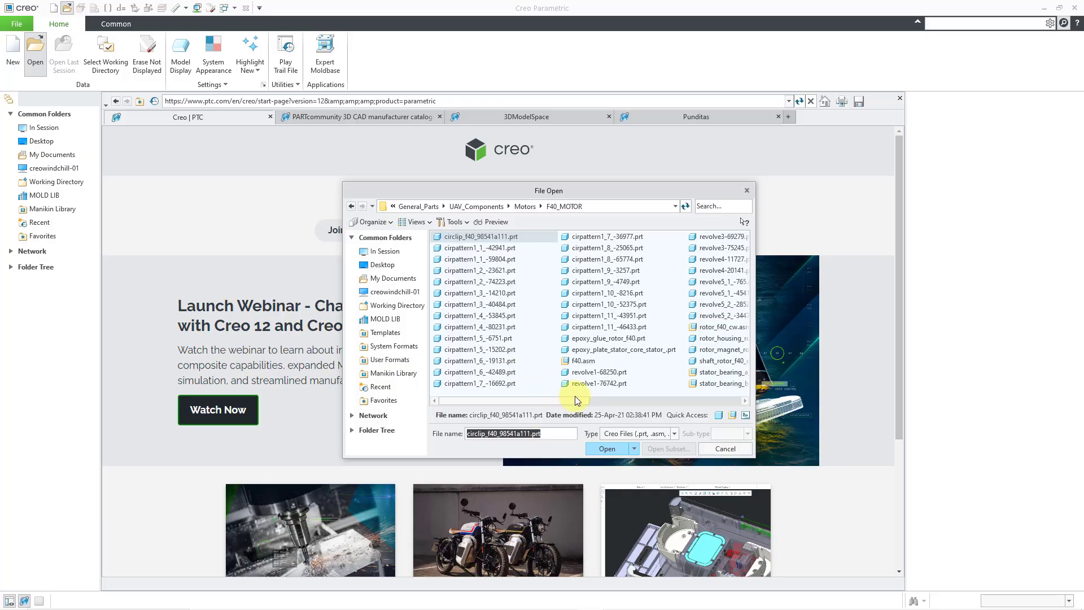
left_click(648, 432)
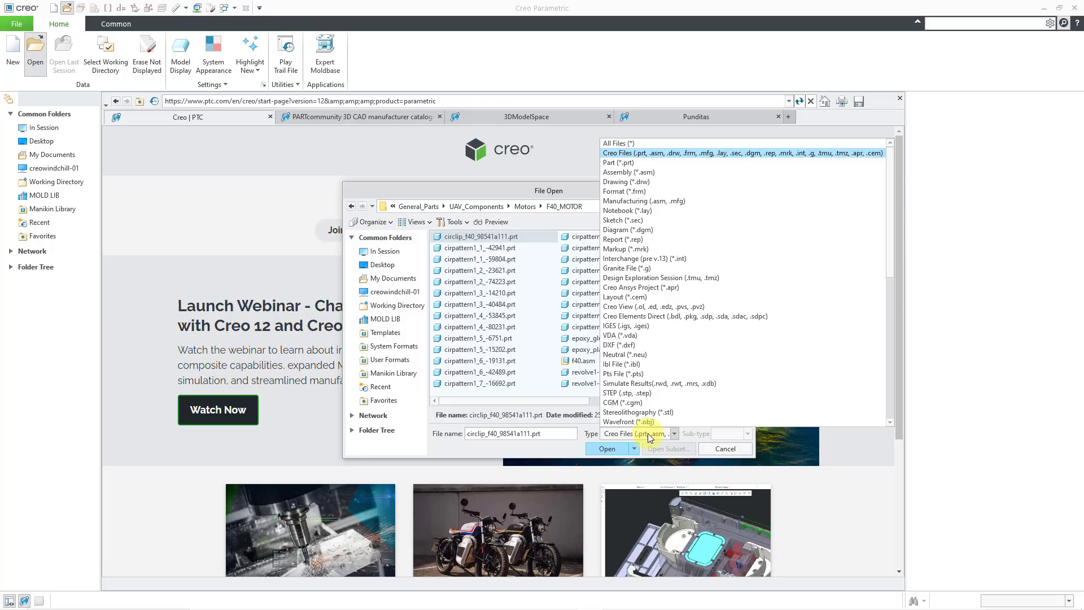
left_click(636, 392)
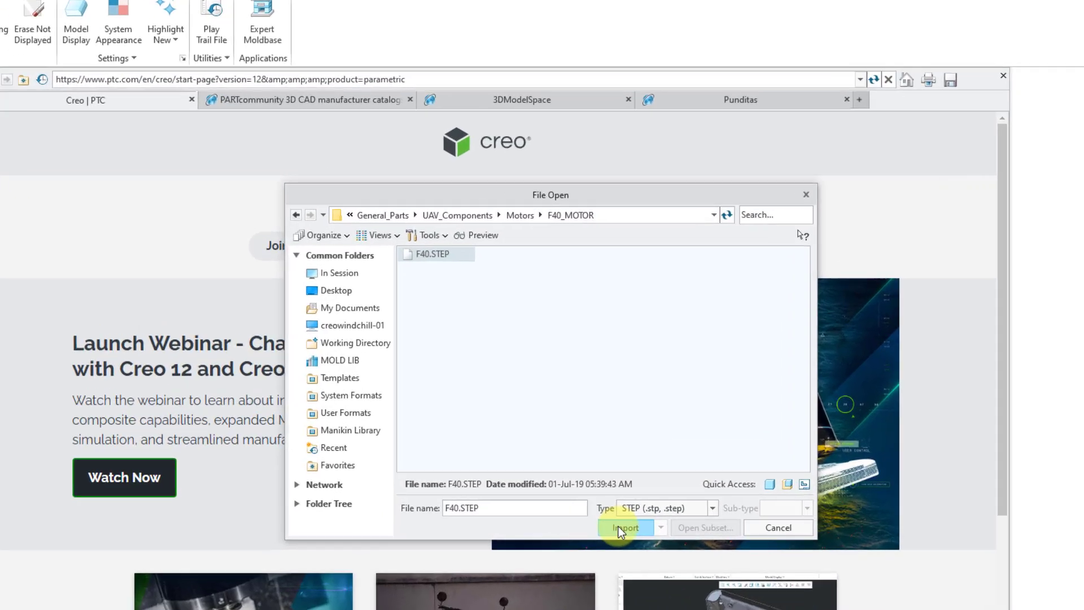
left_click(602, 449)
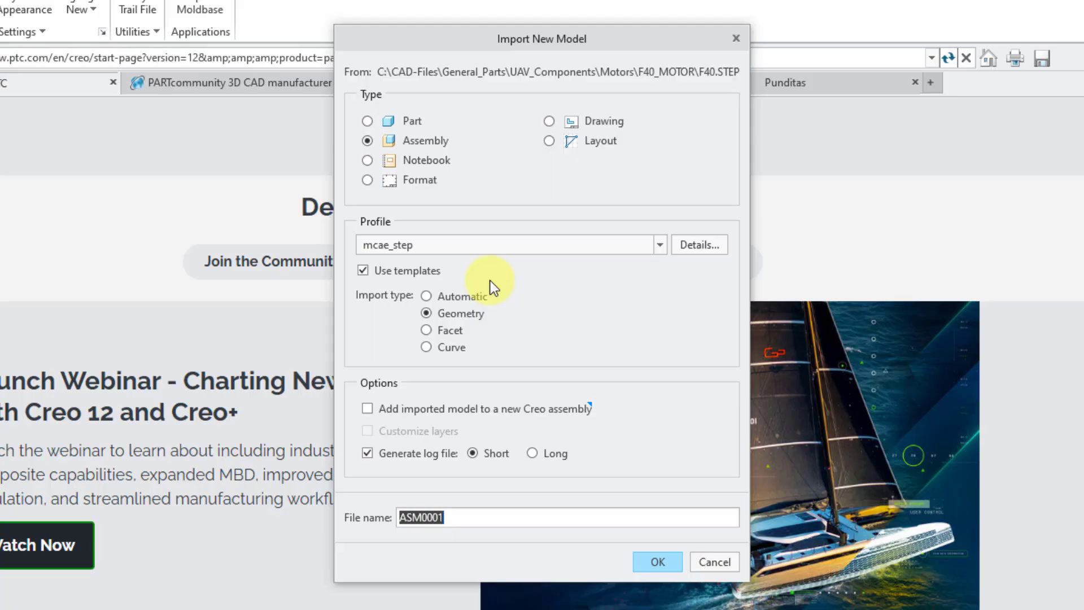
Step: Examine the Model and Topology settings of the mcae_step import profile, including the multibody structure option, and leave without changes
left_click(691, 246)
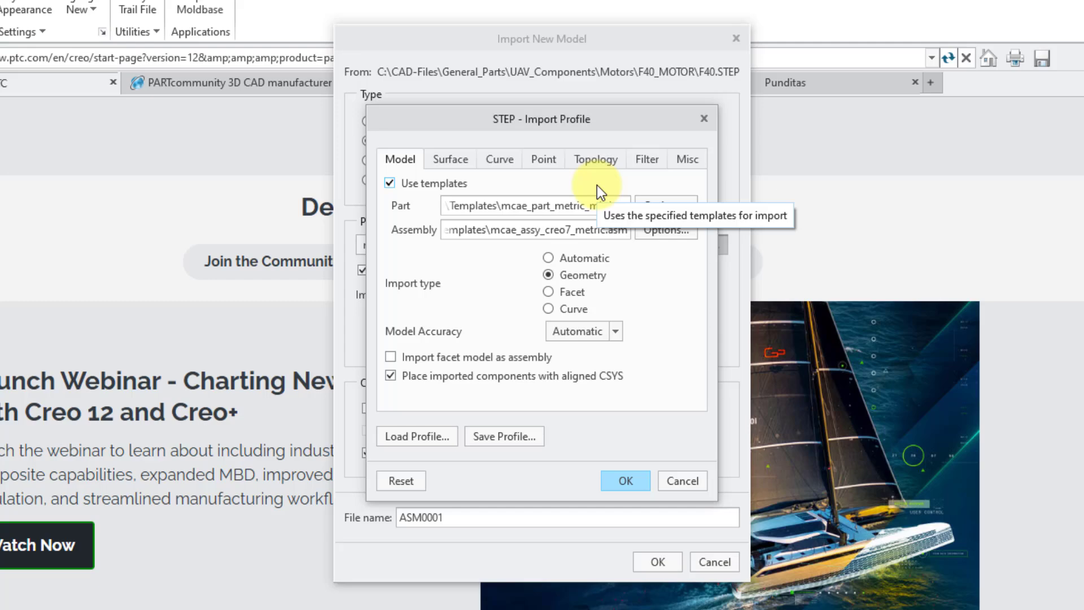
left_click(598, 163)
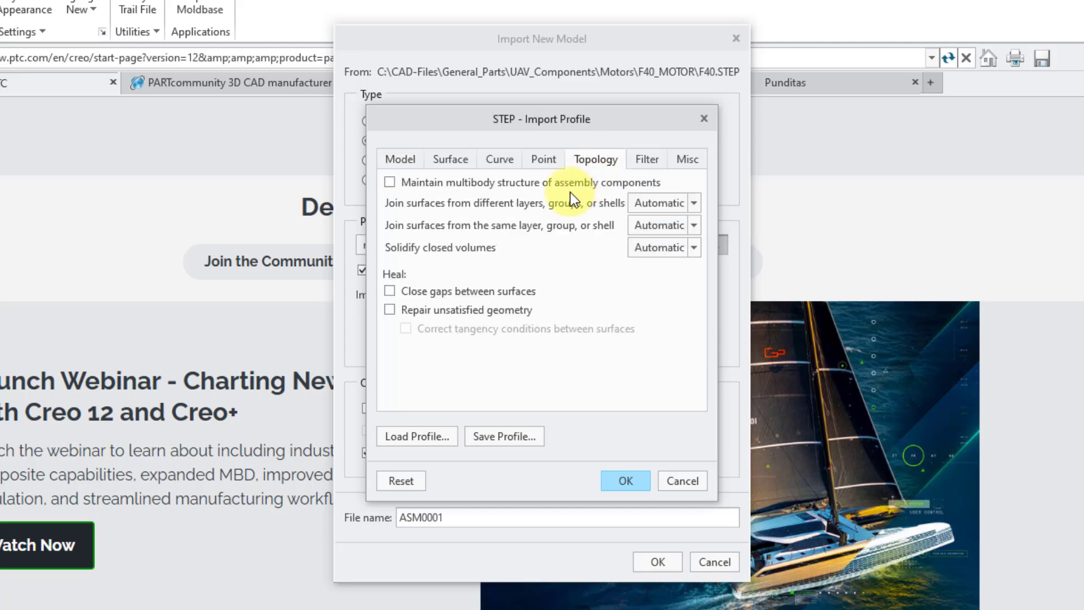
mouse_move(476, 186)
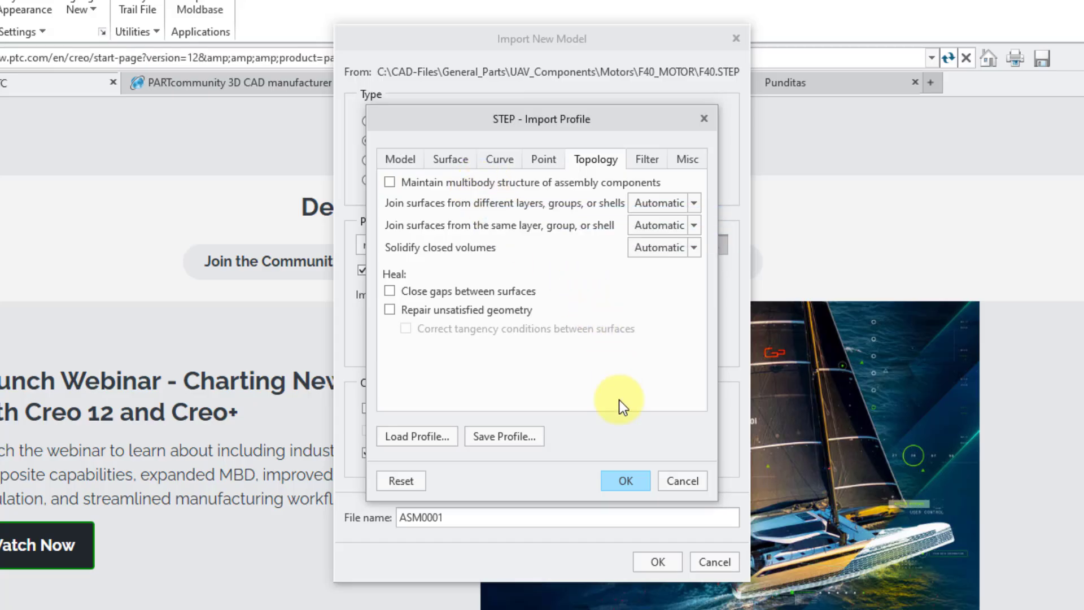
left_click(682, 481)
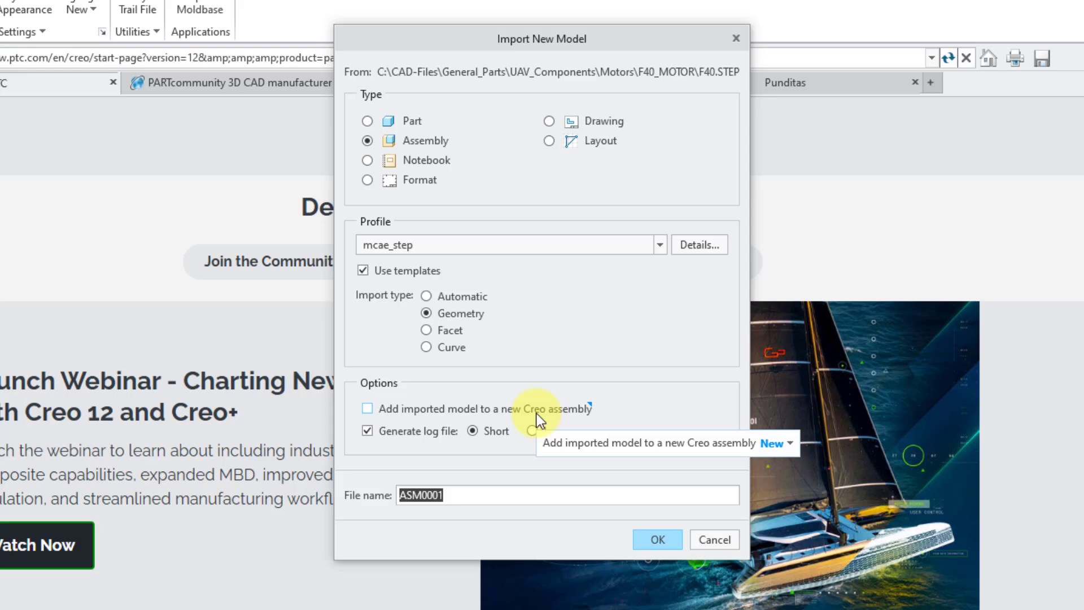
Step: Import the STEP file as a part named f40-001 without generating a log file
left_click(395, 434)
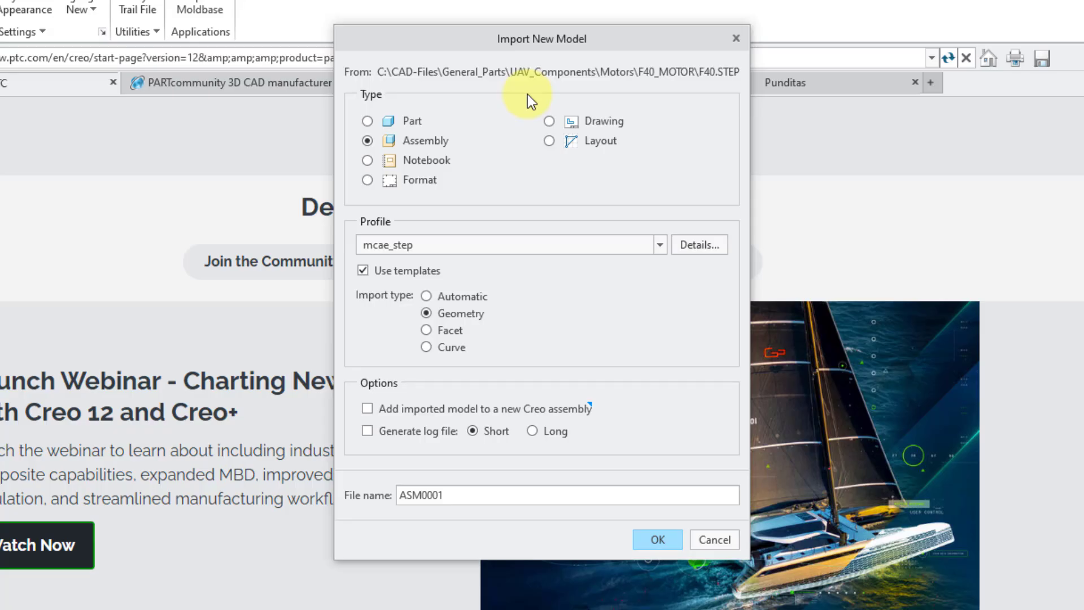
left_click(412, 123)
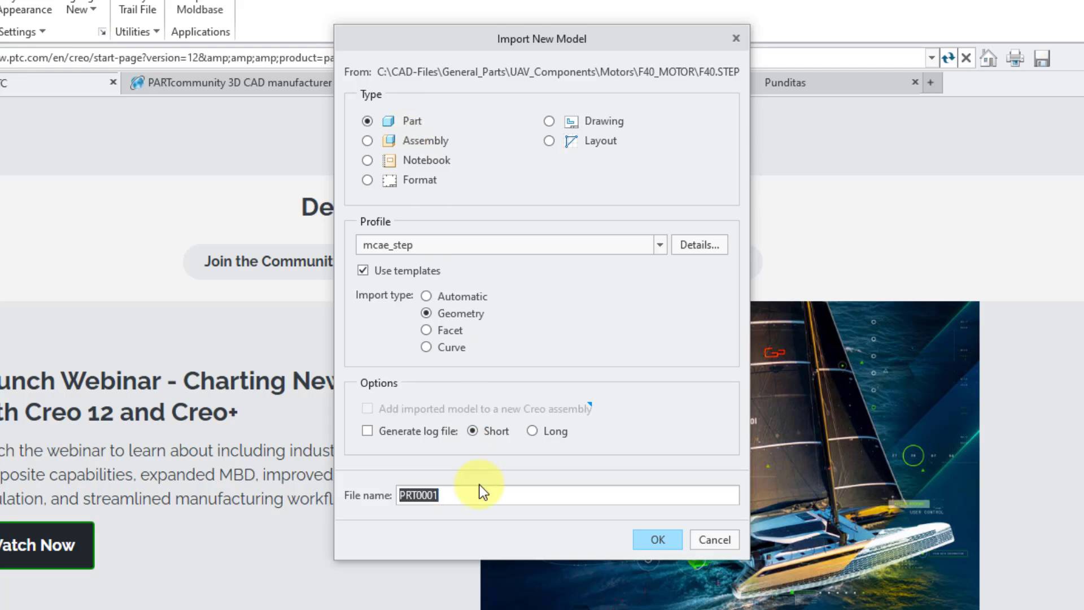
type("f40-001")
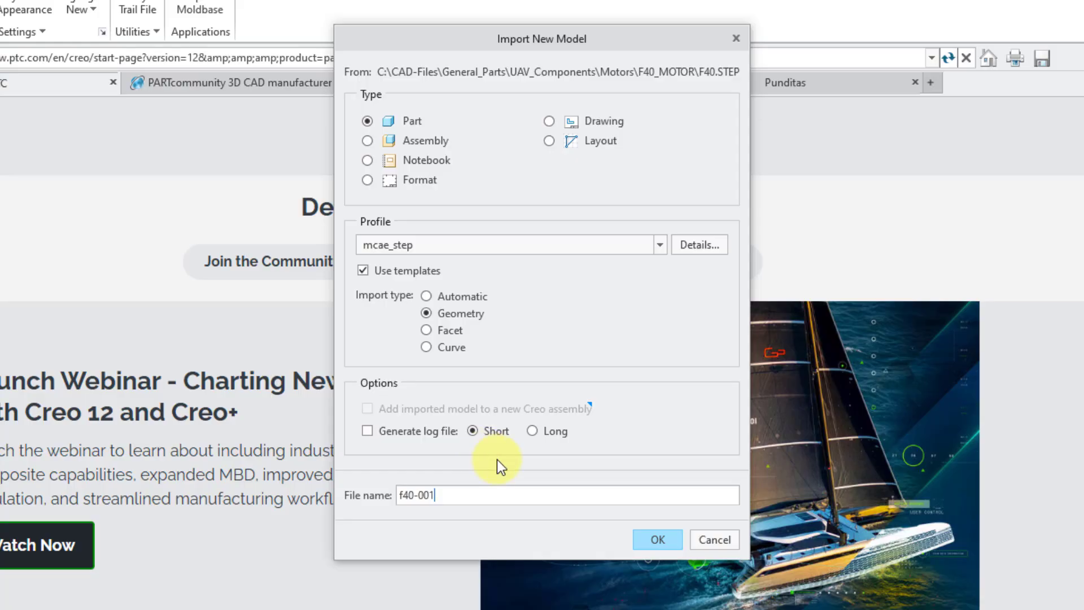
left_click(658, 542)
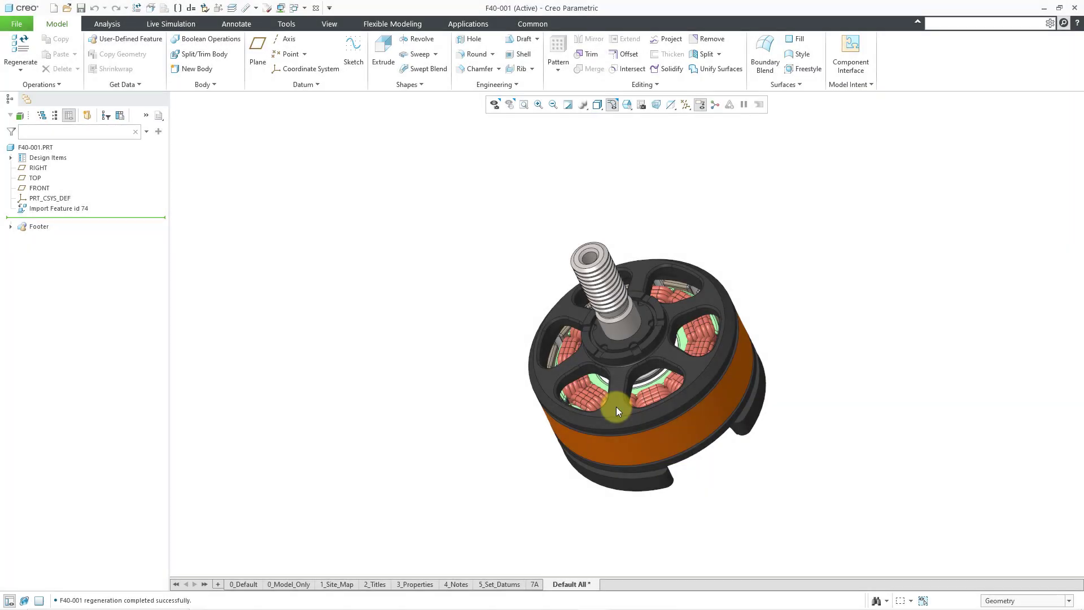
Step: Inspect the imported motor part and expand its design items and bodies in the model tree
scroll(629, 376, "down", 2)
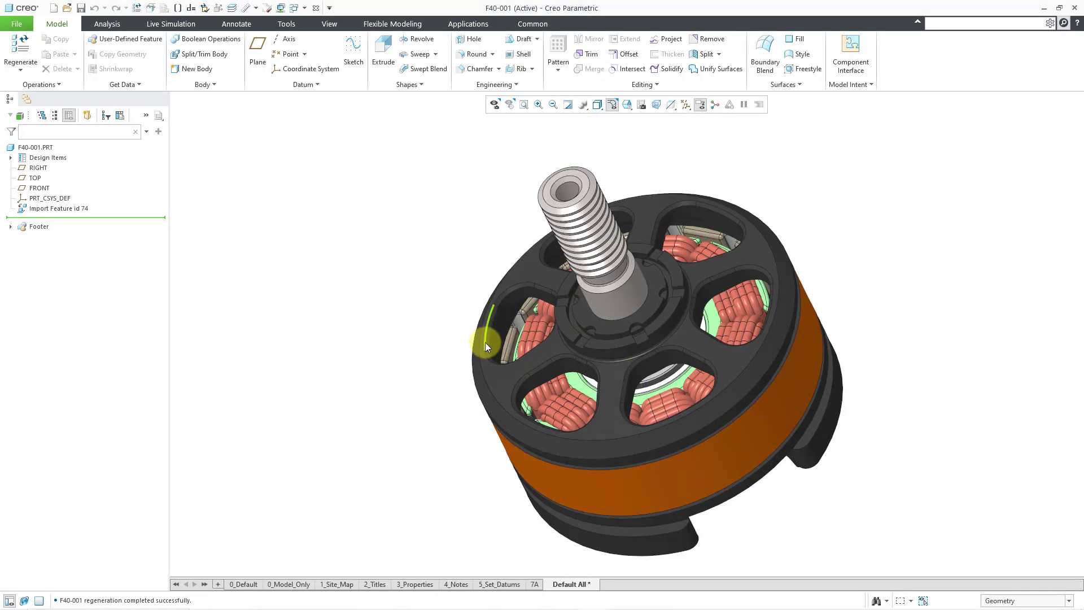
middle_click_drag(480, 333, 463, 315, "shift")
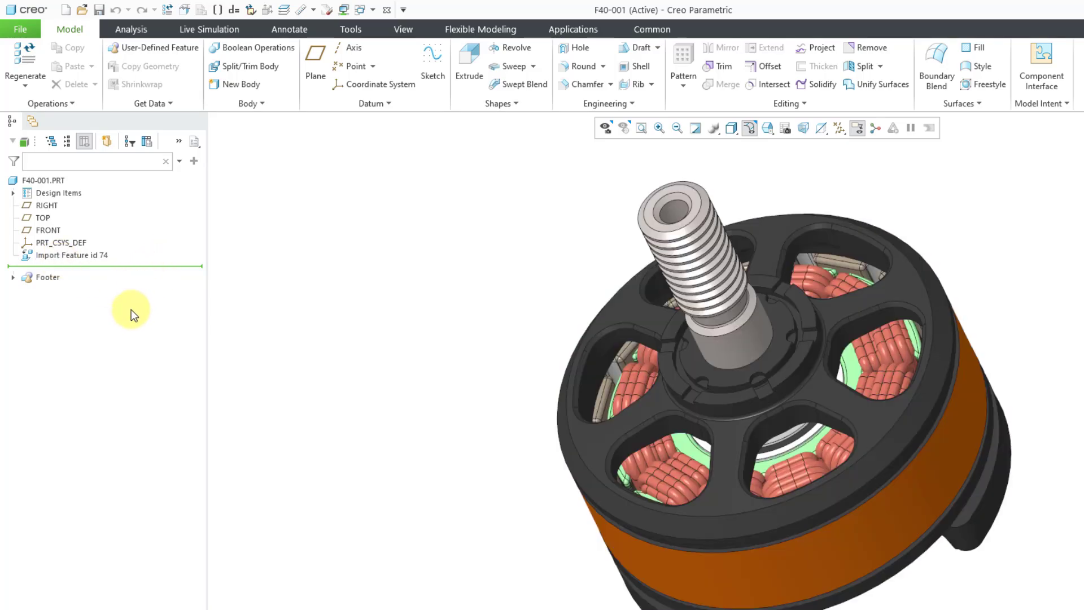
left_click(13, 193)
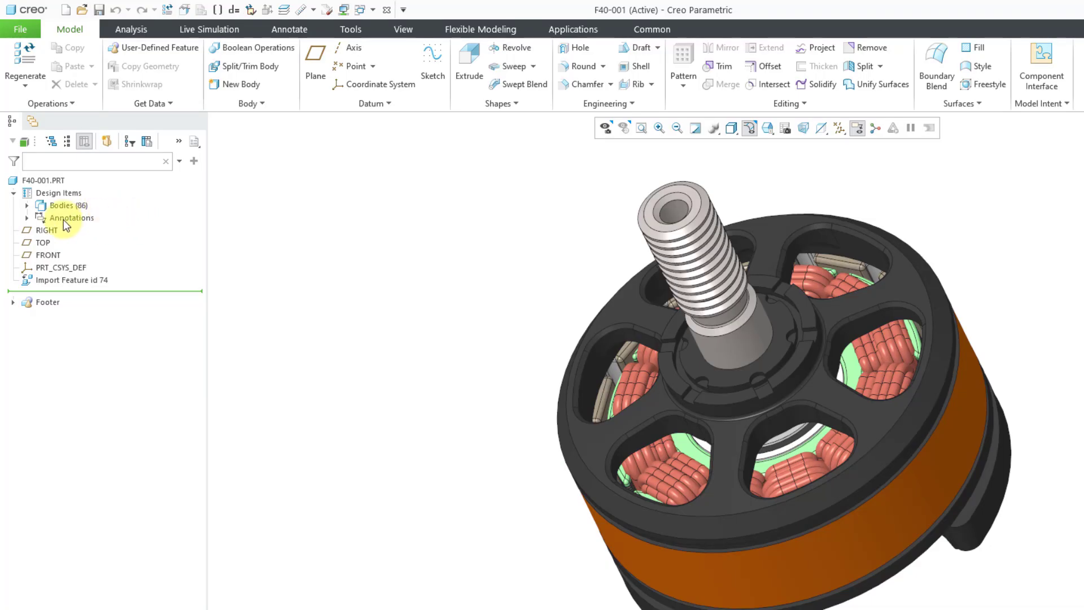
left_click(27, 204)
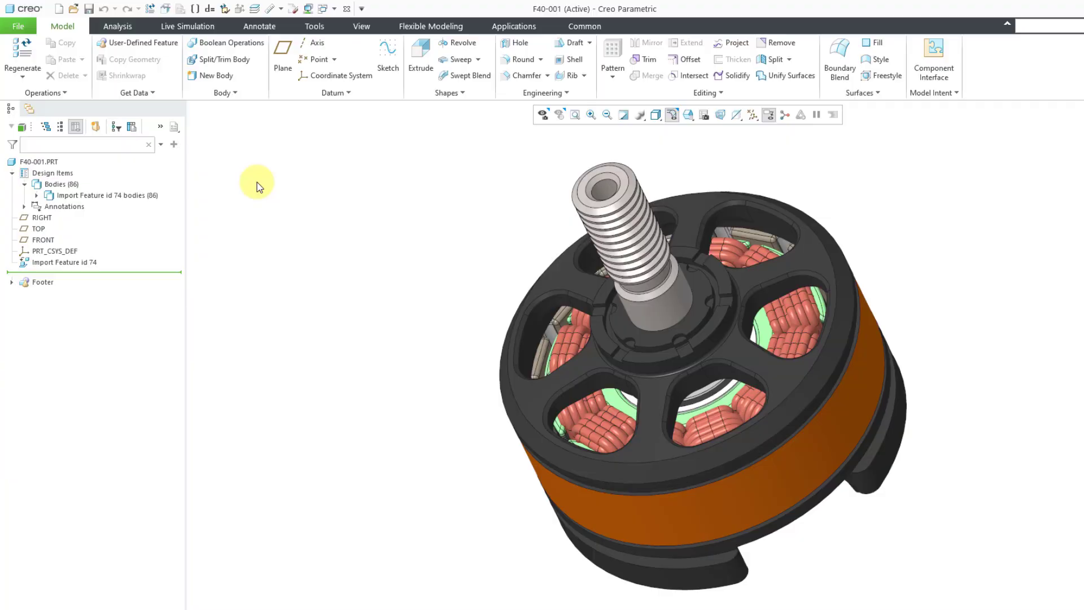
Step: Open the Data Exchange settings in the program options
left_click(18, 24)
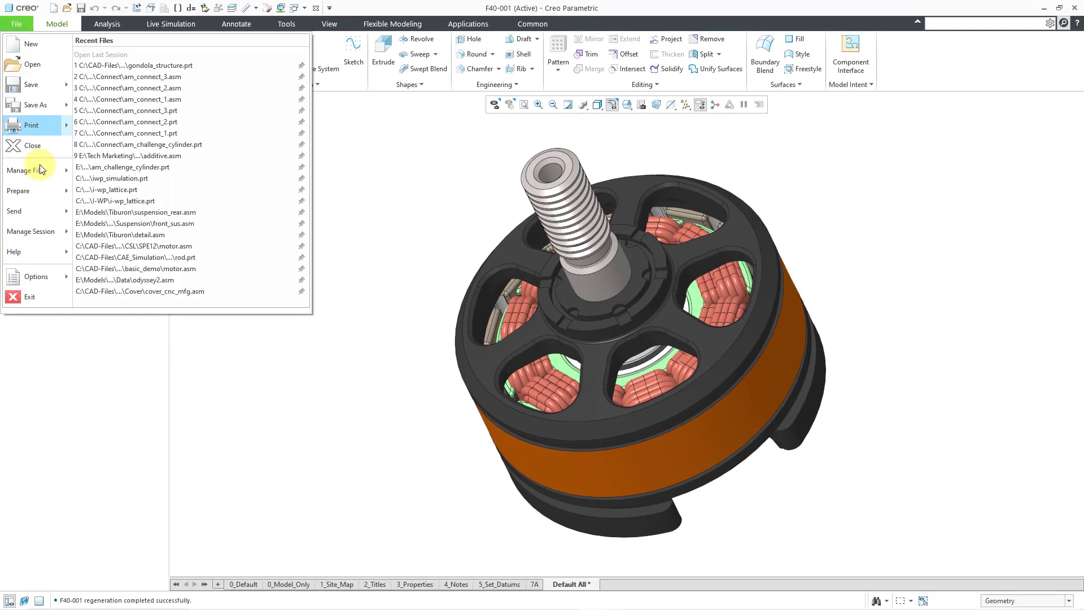
mouse_move(45, 276)
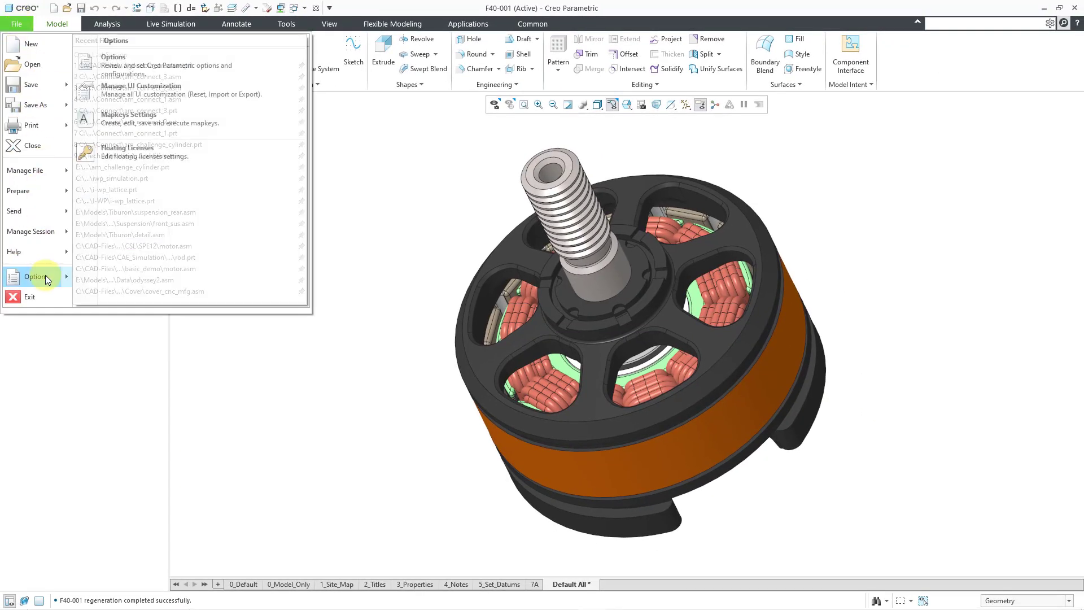
left_click(146, 68)
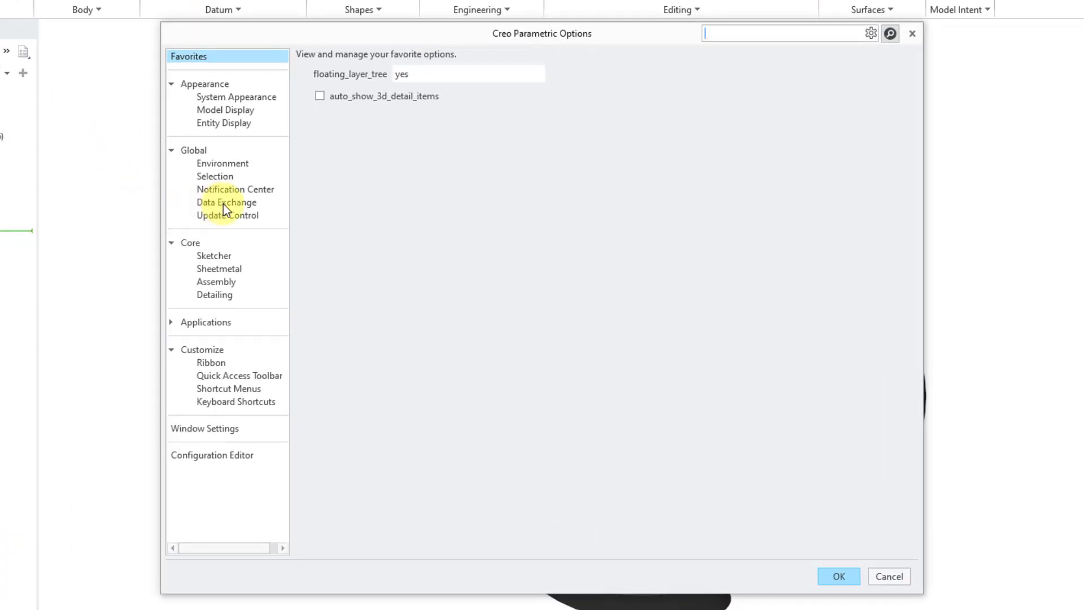
left_click(223, 204)
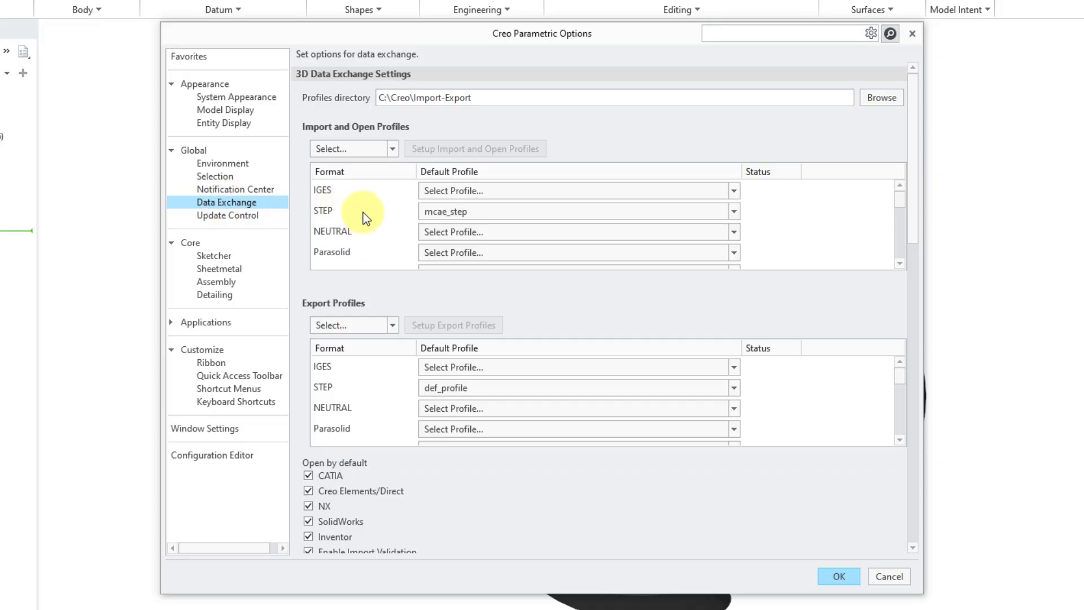
Step: Review the Topology settings of the STEP import and open profile, and close the profile without changes
left_click(392, 150)
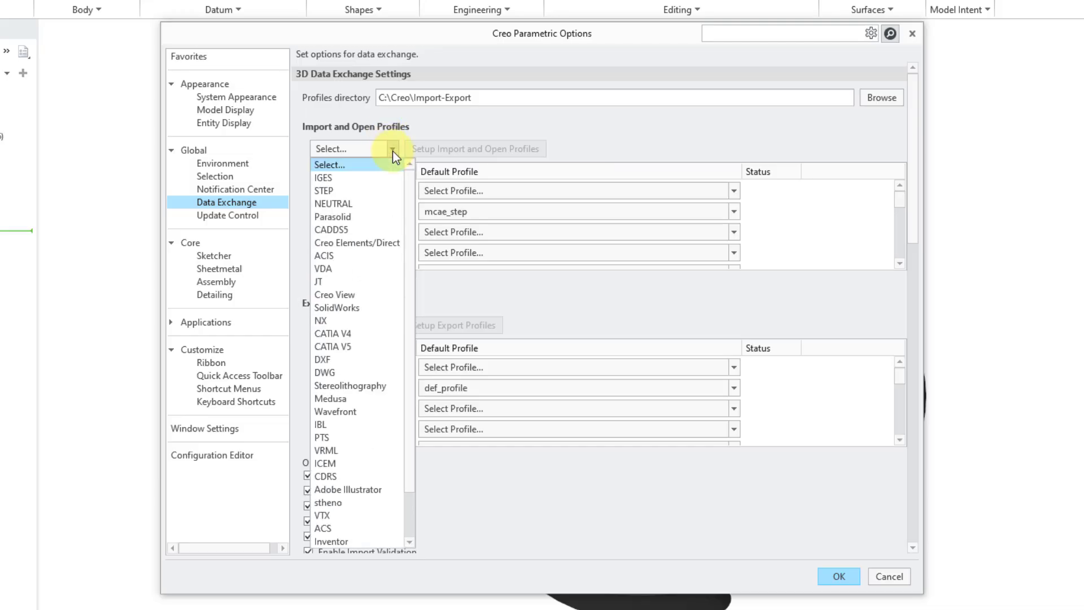
left_click(367, 190)
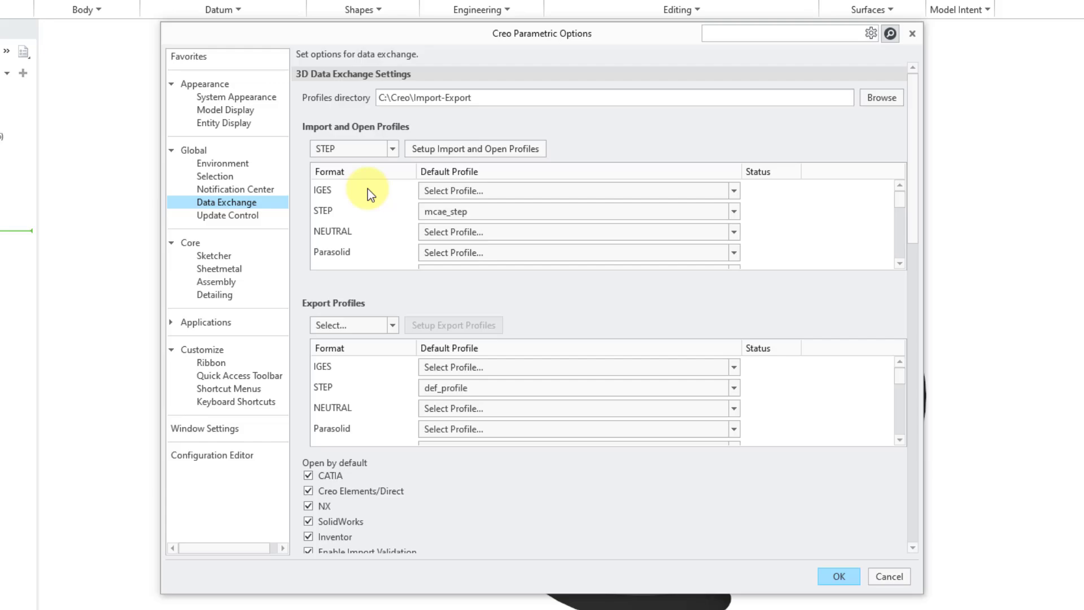
left_click(448, 150)
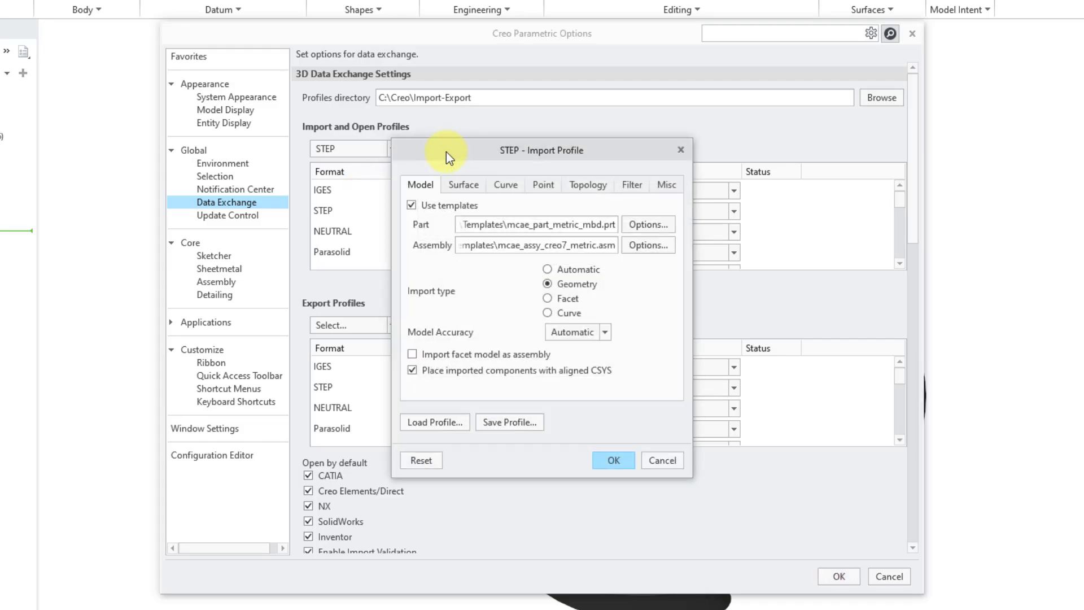
mouse_move(447, 152)
left_mouse_down()
mouse_move(445, 180)
mouse_move(453, 148)
left_mouse_up()
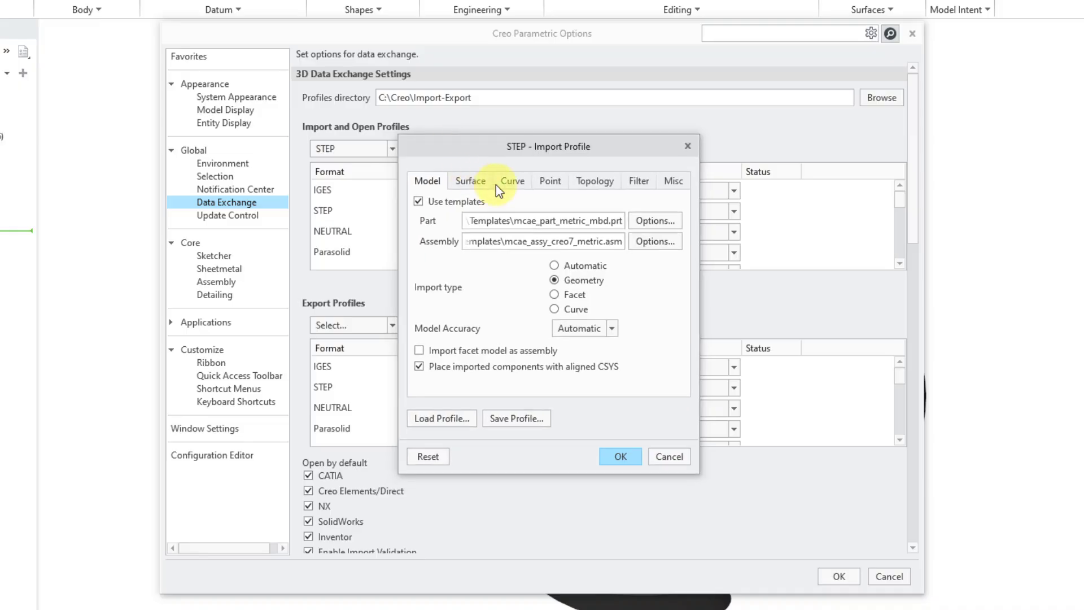
left_click(598, 180)
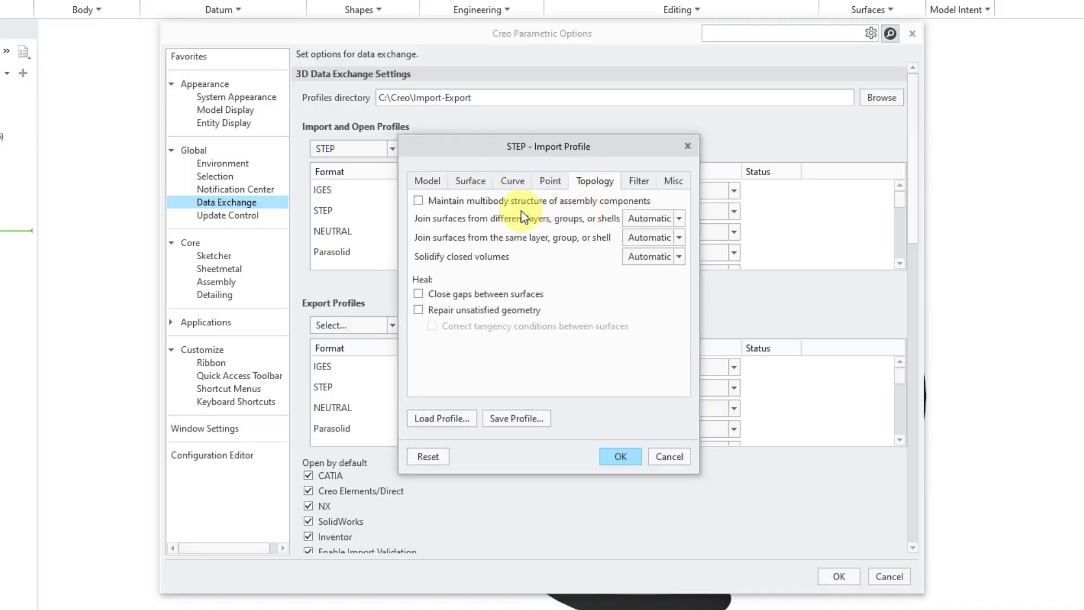
mouse_move(498, 204)
left_click(672, 455)
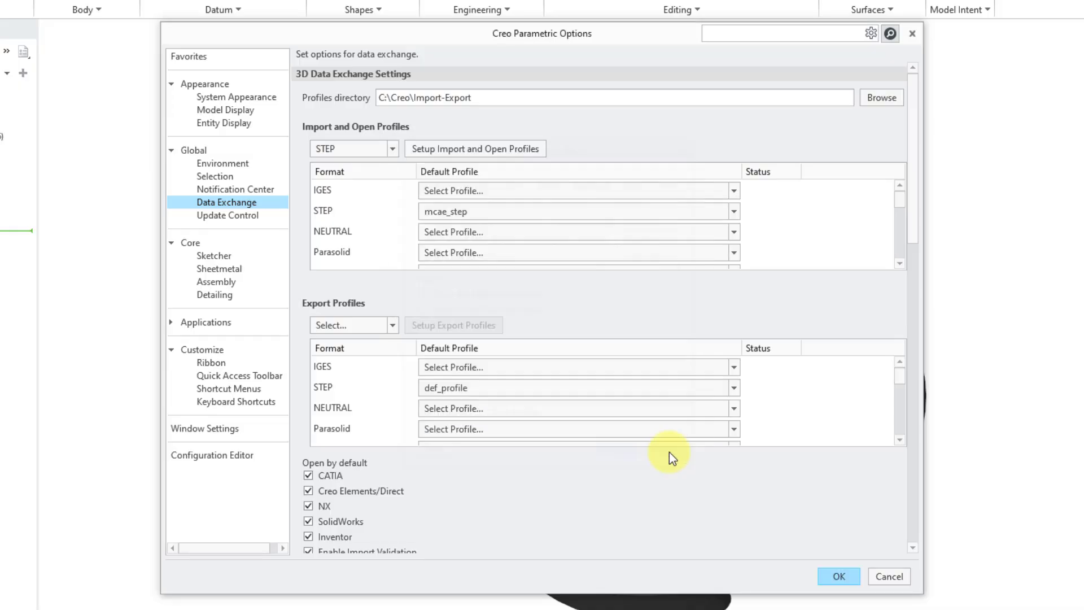
Step: Search the configuration options for the keyword "step"
left_click(239, 456)
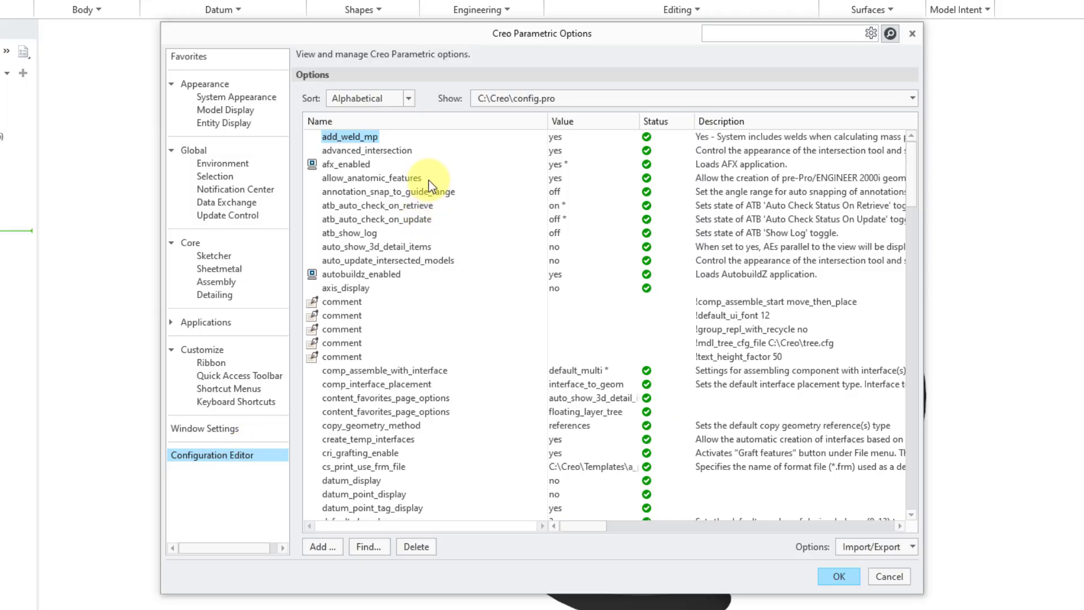
left_click(368, 546)
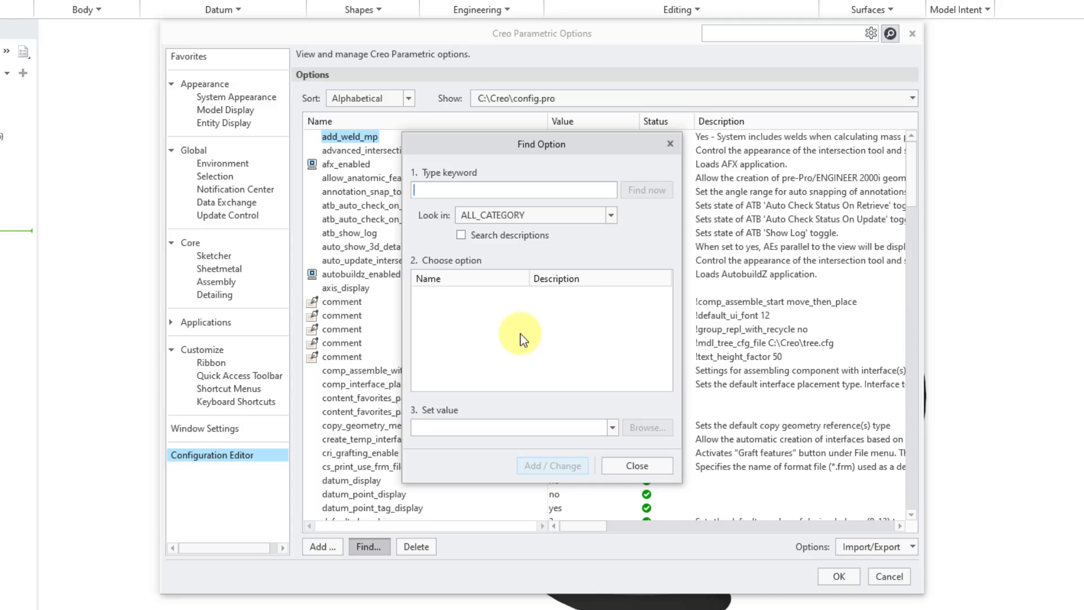
type("step")
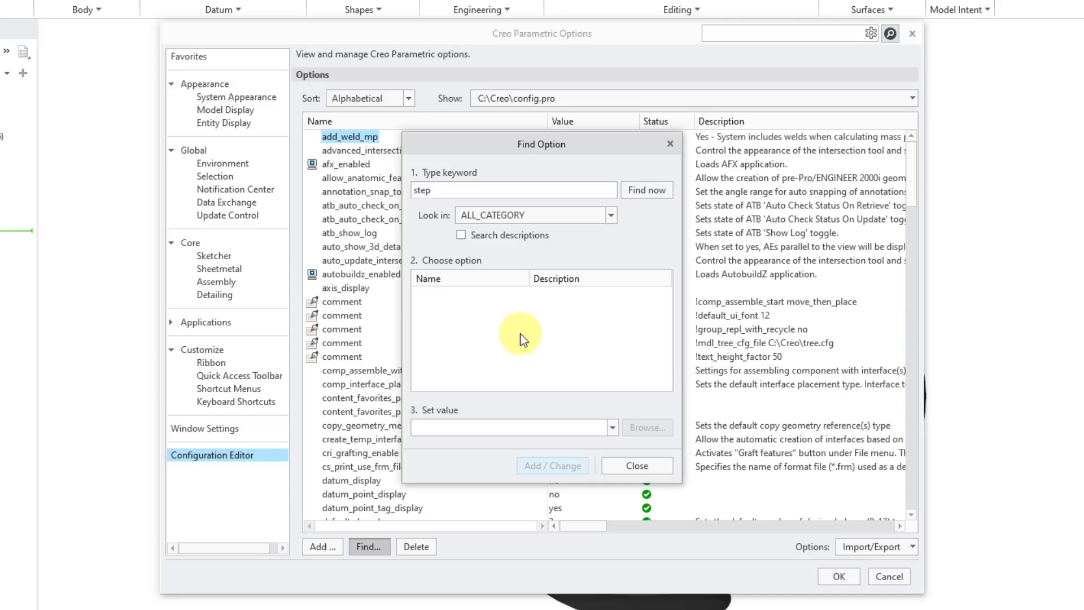
left_click(640, 192)
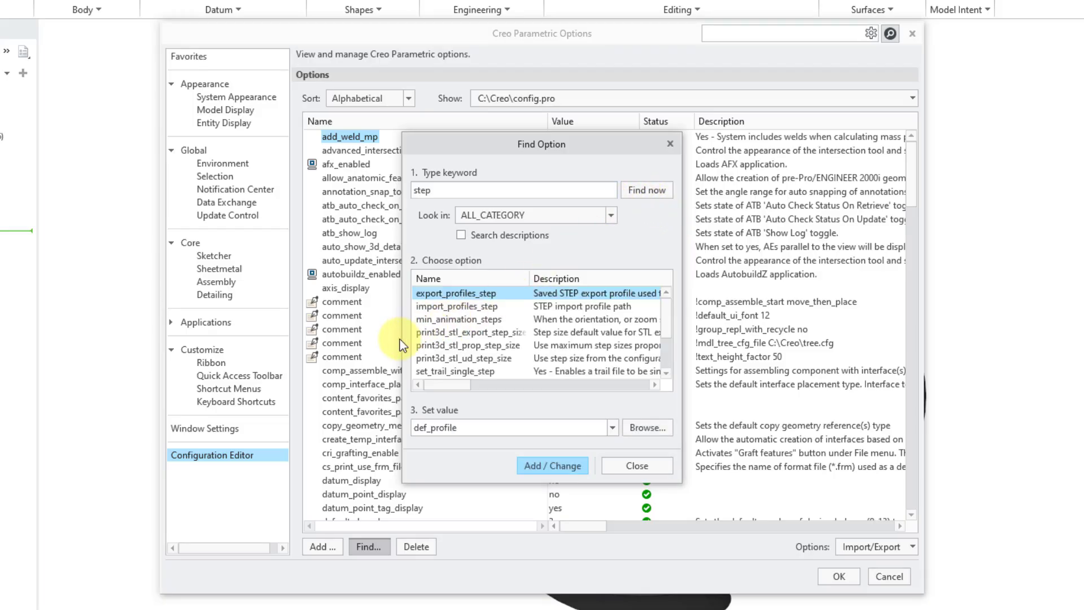
Step: Widen the option finder and its name column, and select the step_multibody_part_import_type option
left_click_drag(402, 341, 284, 337)
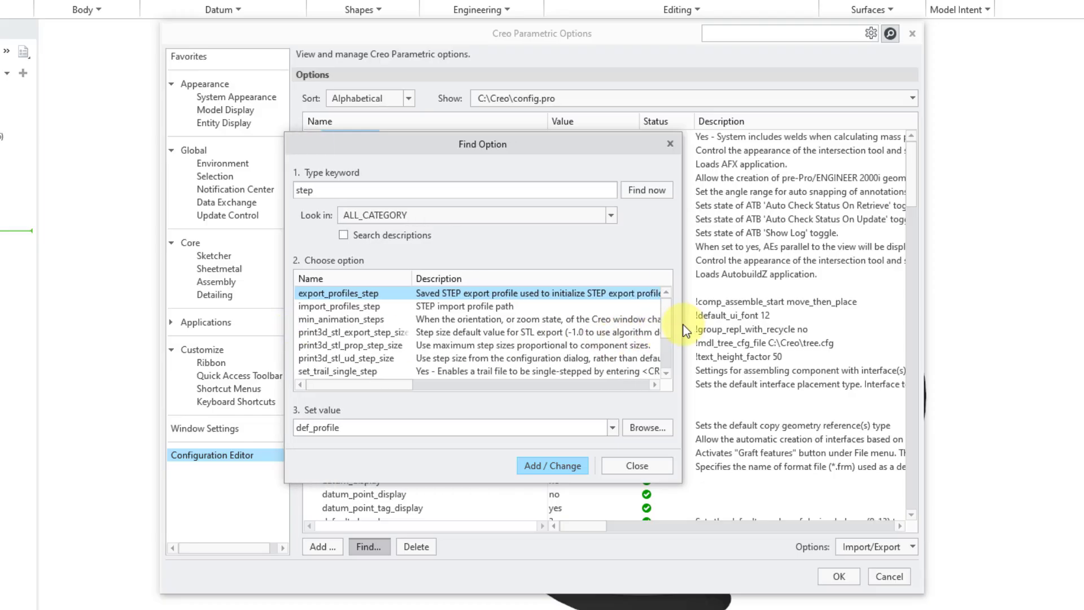
left_click_drag(683, 331, 892, 306)
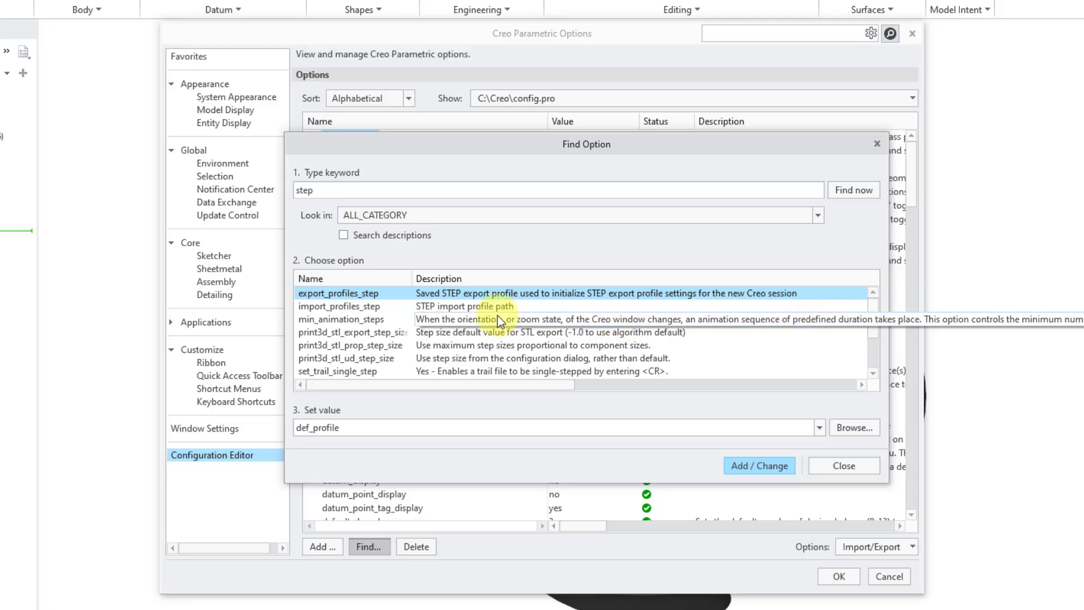
scroll(441, 312, "down", 2)
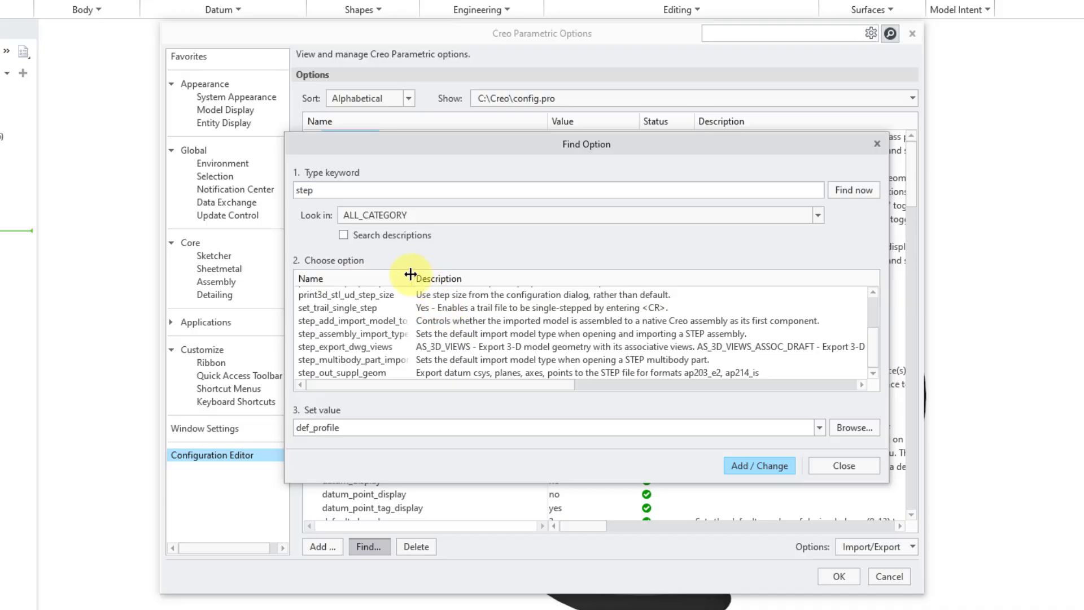
left_click_drag(412, 273, 452, 266)
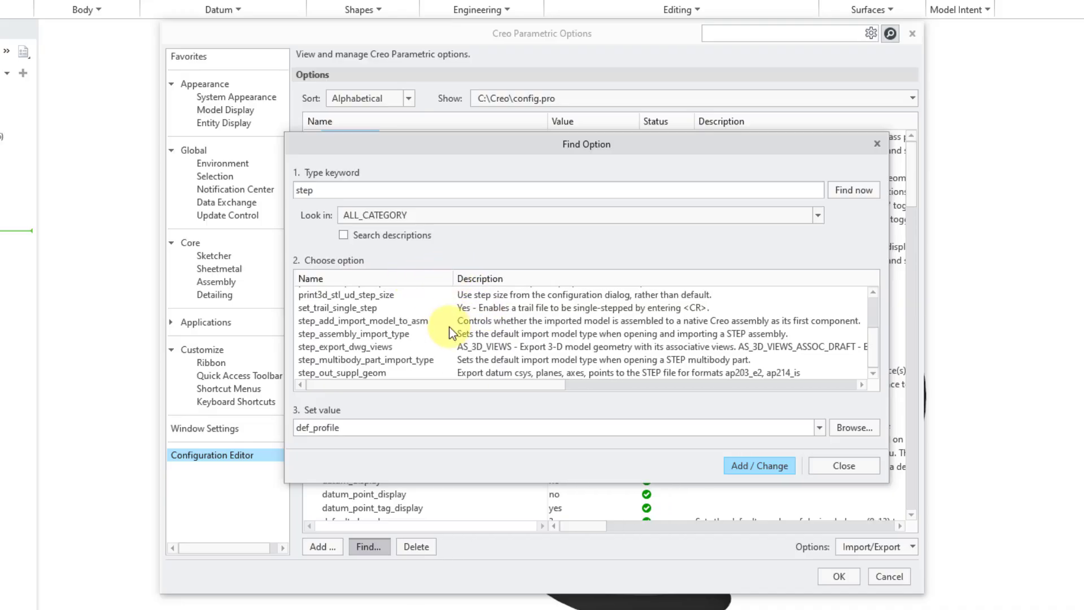
left_click(405, 362)
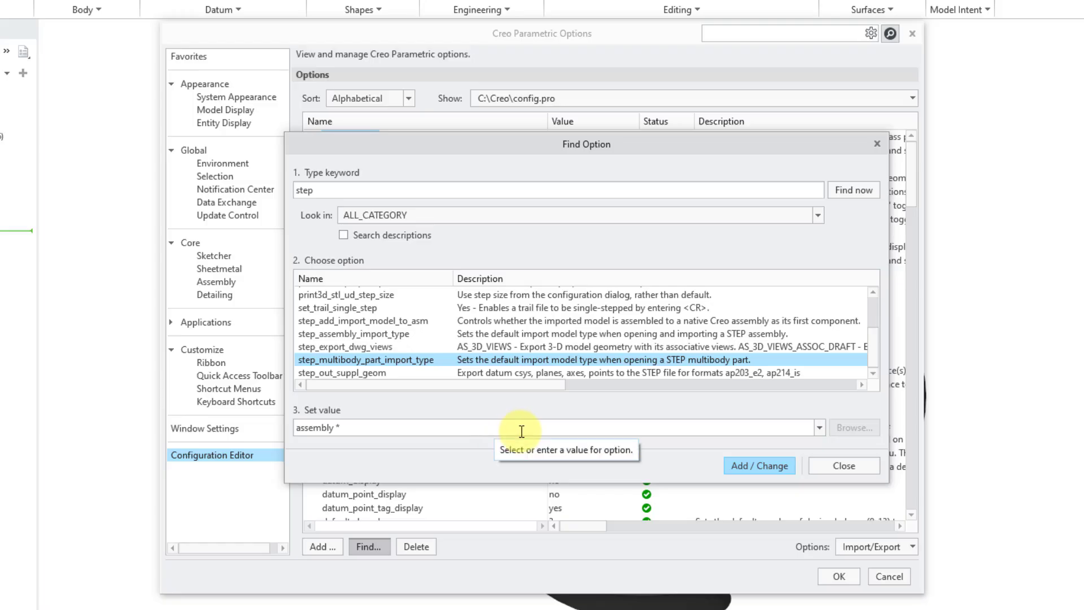
Step: Review the available values of the step_multibody_part_import_type option and of the step_assembly_import_type option
left_click(820, 428)
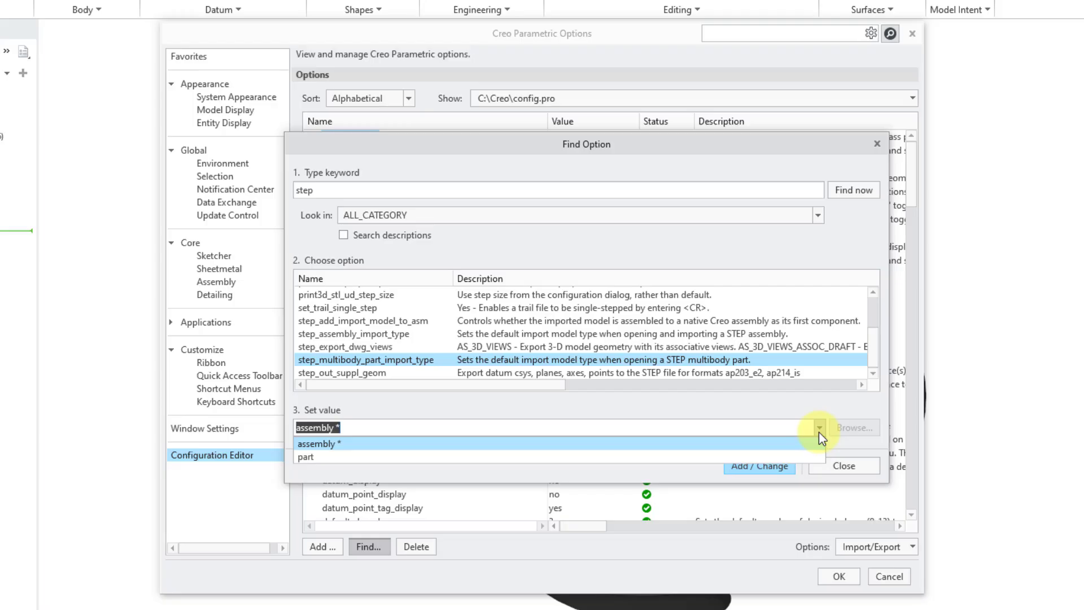
left_click(368, 333)
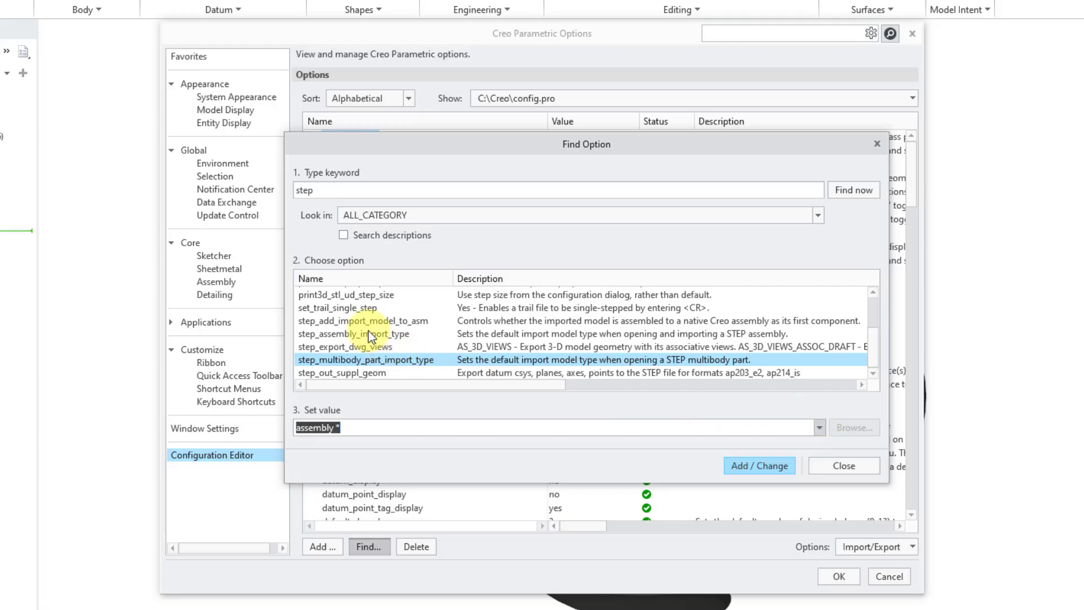
left_click(368, 334)
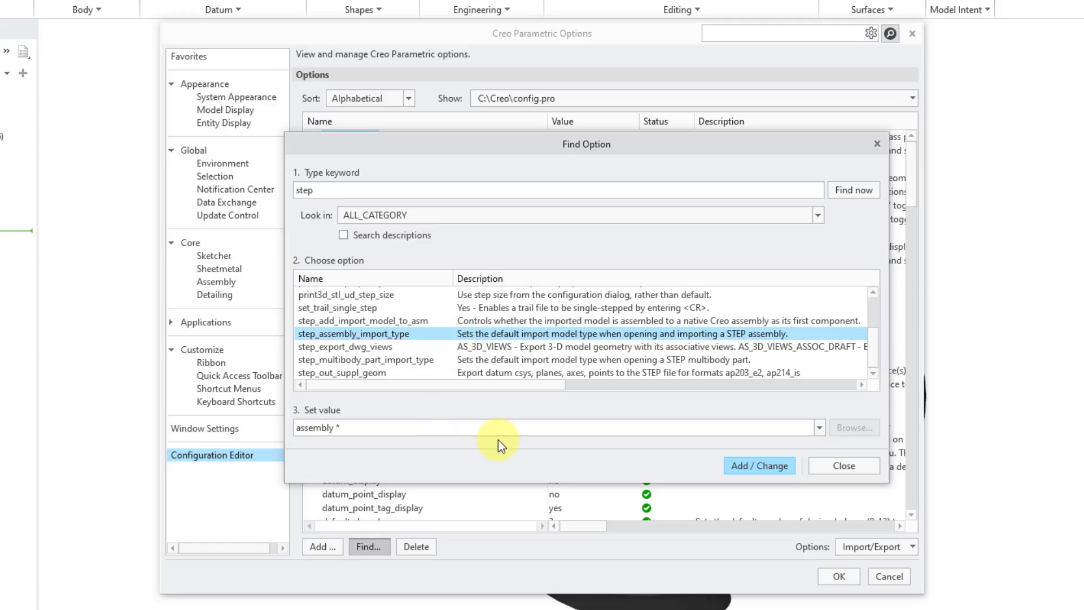
left_click(820, 428)
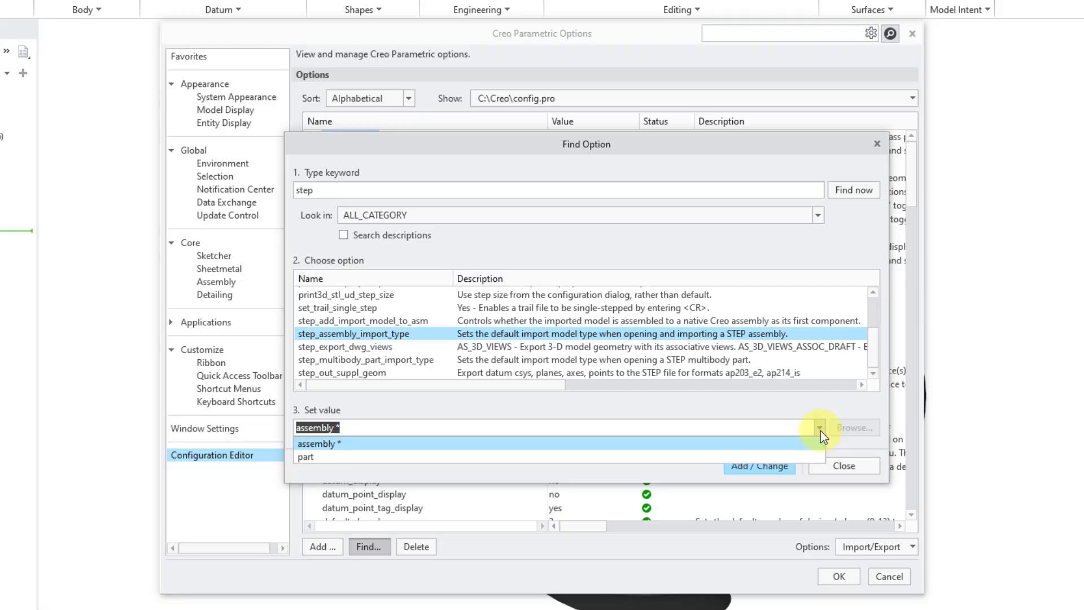
left_click(392, 320)
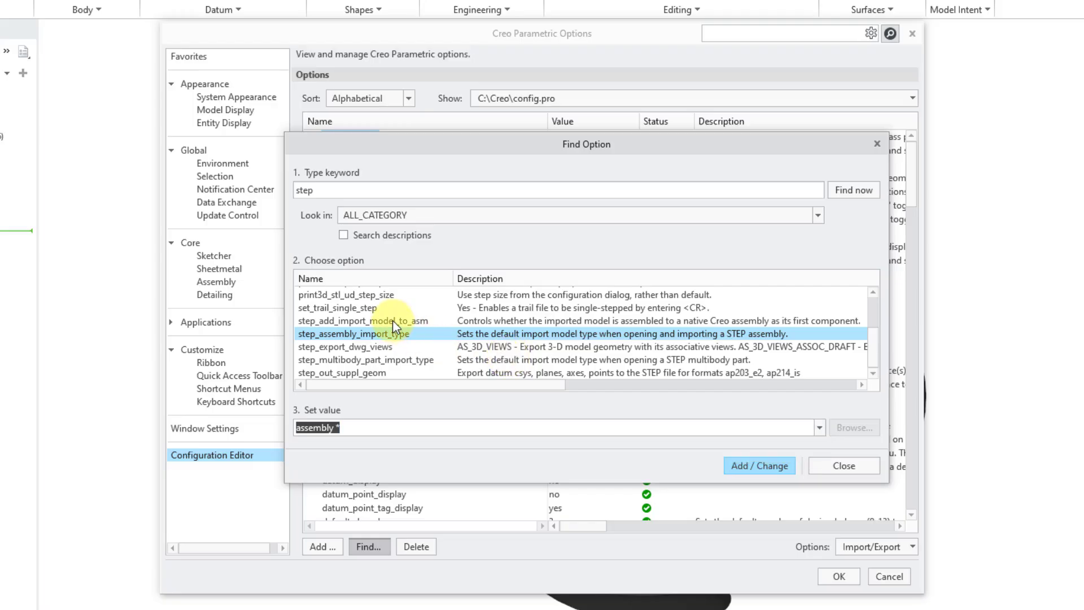
Step: Select the step_add_import_model_to_asm option and review its available values without changing the setting
left_click(392, 321)
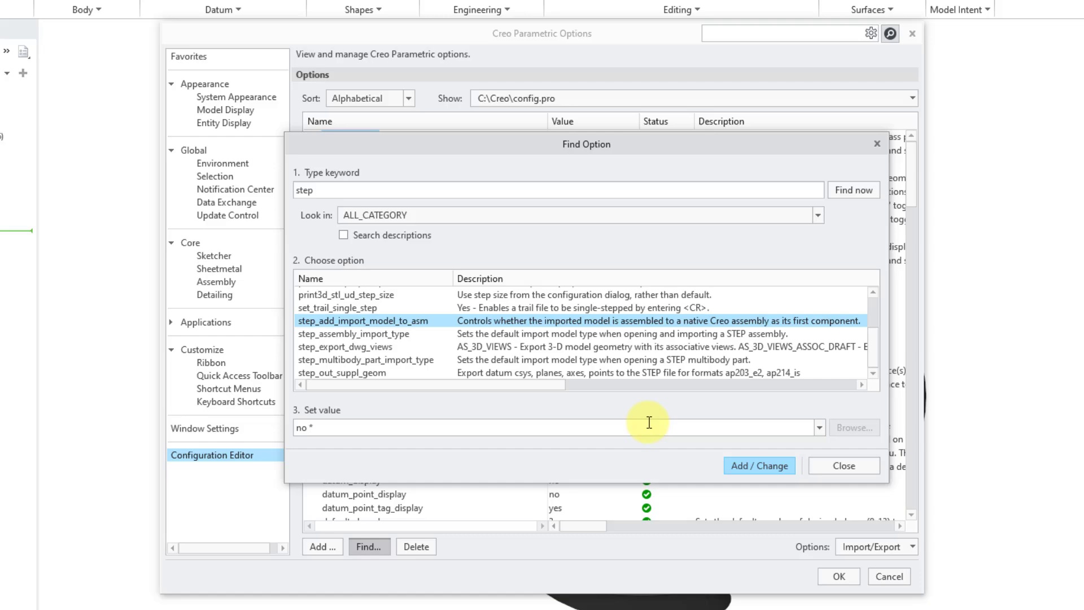
left_click(820, 428)
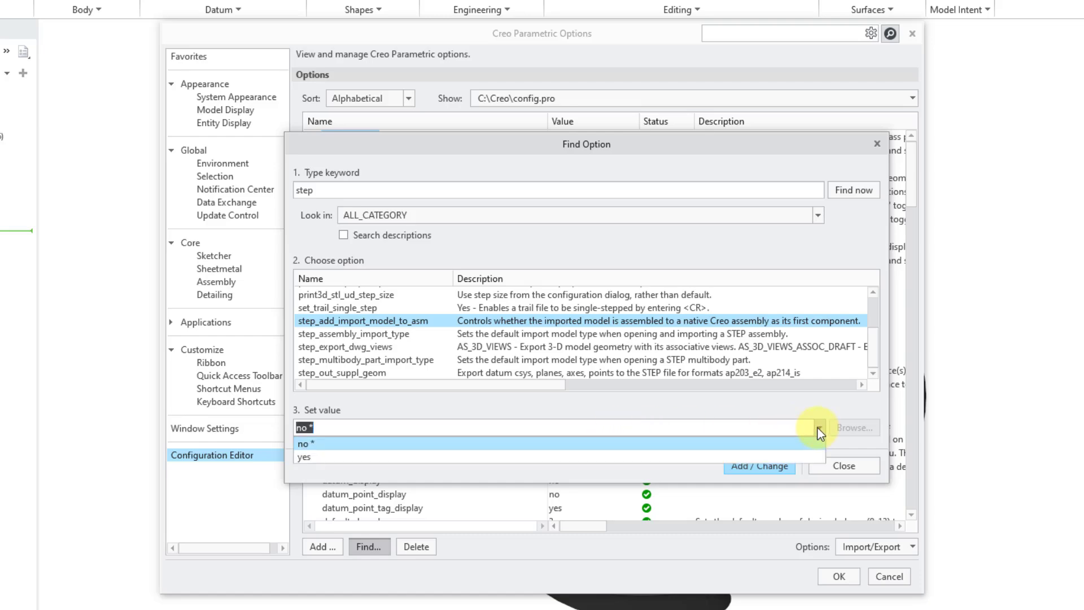
left_click(819, 428)
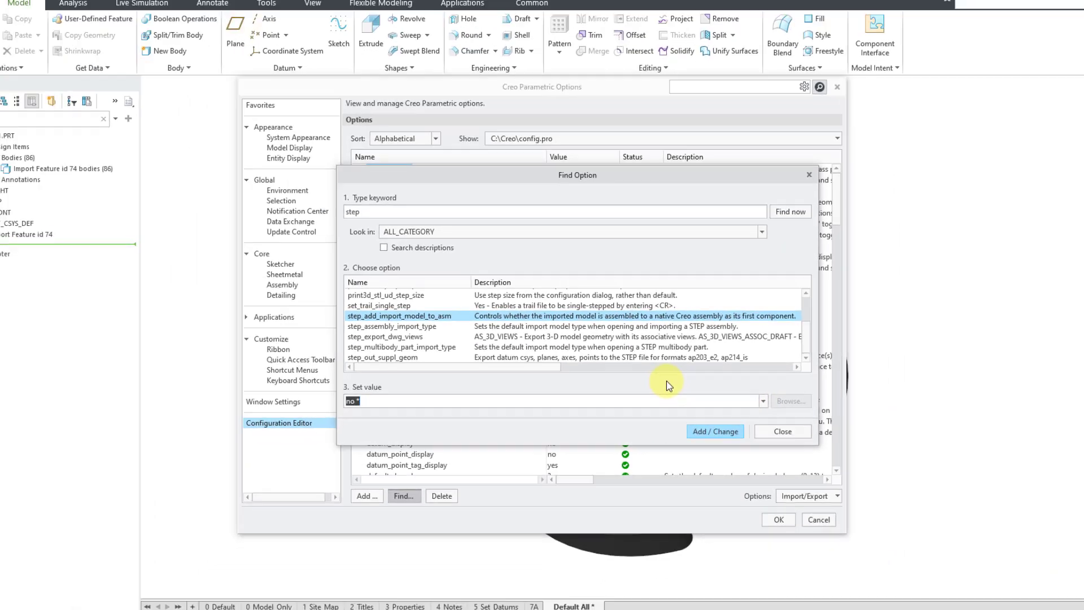